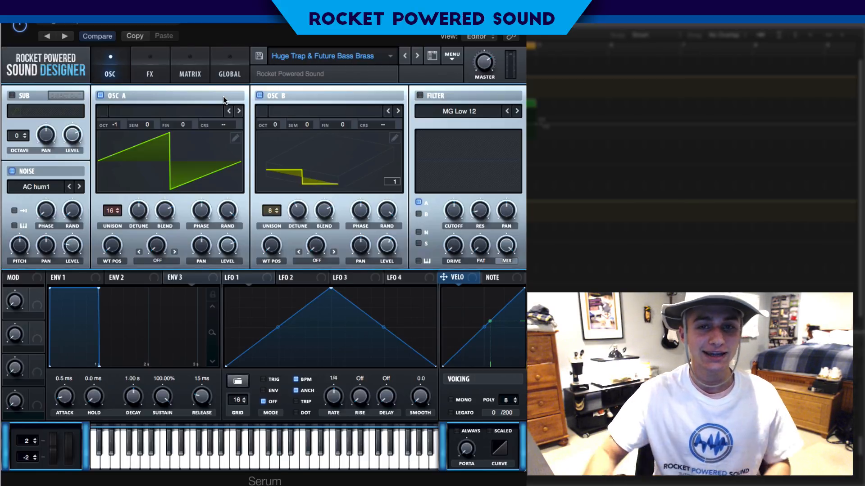
Reset the synth to the Init preset to start the patch from scratch
{"action": "left_click", "coordinate": [452, 56]}
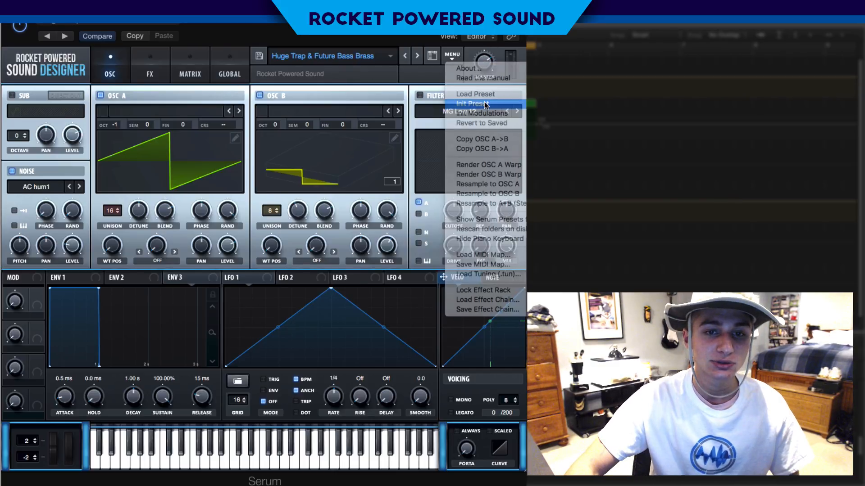
{"action": "left_click", "coordinate": [471, 103]}
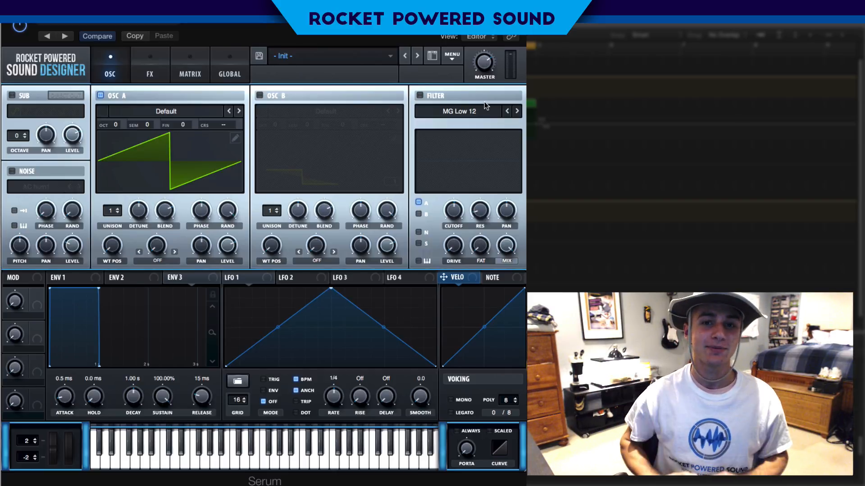
{"action": "left_click", "coordinate": [452, 56]}
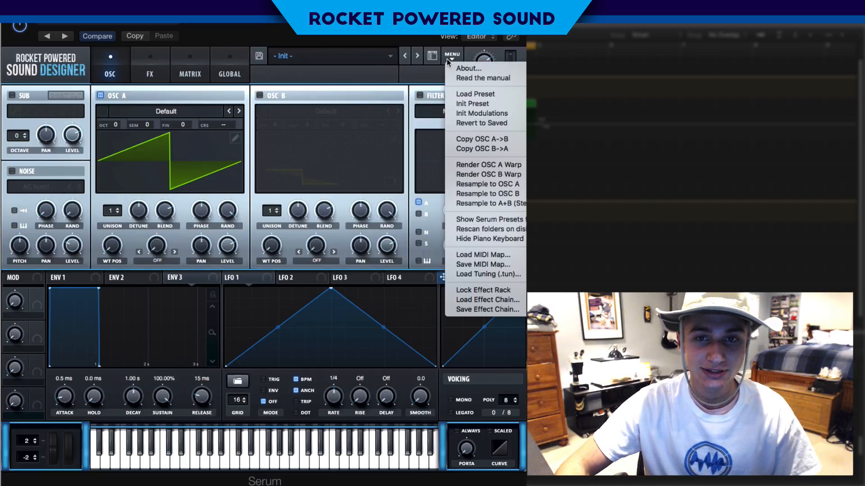
{"action": "left_click", "coordinate": [472, 104]}
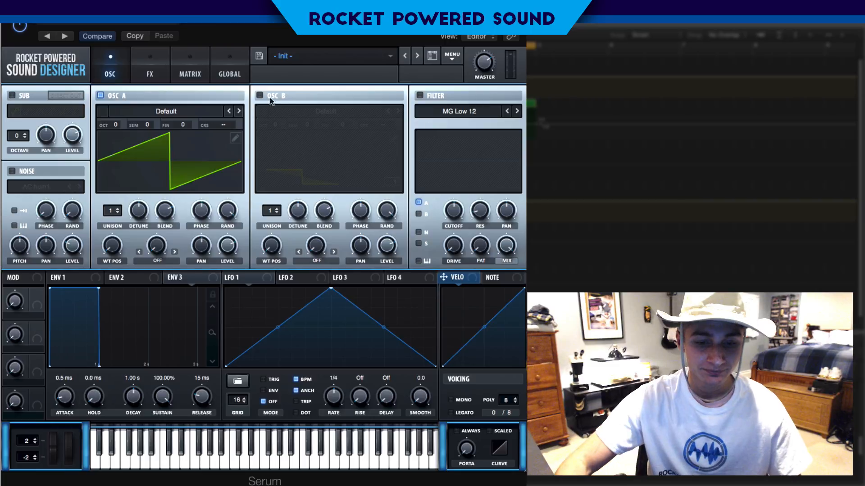
Switch oscillator B's waveform display to the flat 2D view, matching oscillator A, and leave oscillator B turned off
{"action": "left_click", "coordinate": [258, 95]}
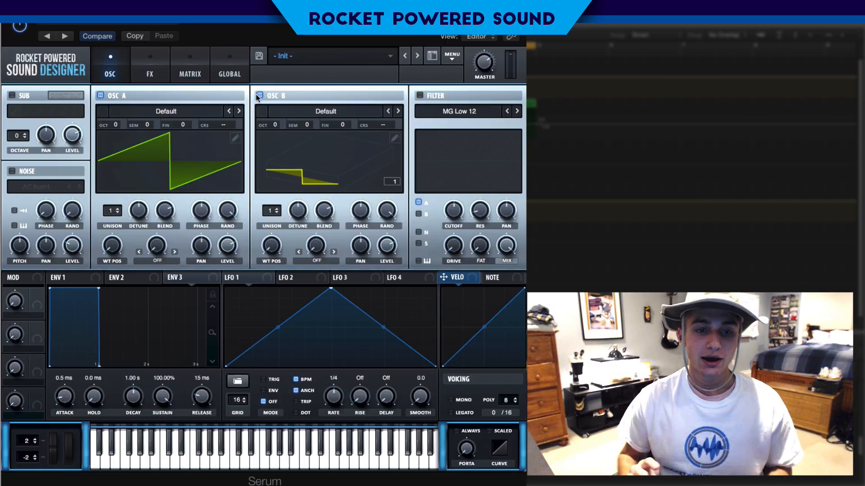
{"action": "left_click", "coordinate": [320, 158]}
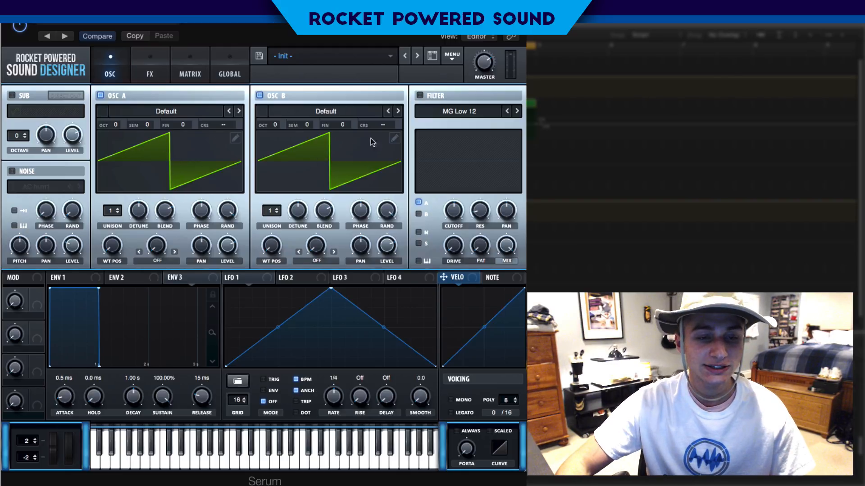
{"action": "left_click", "coordinate": [259, 96]}
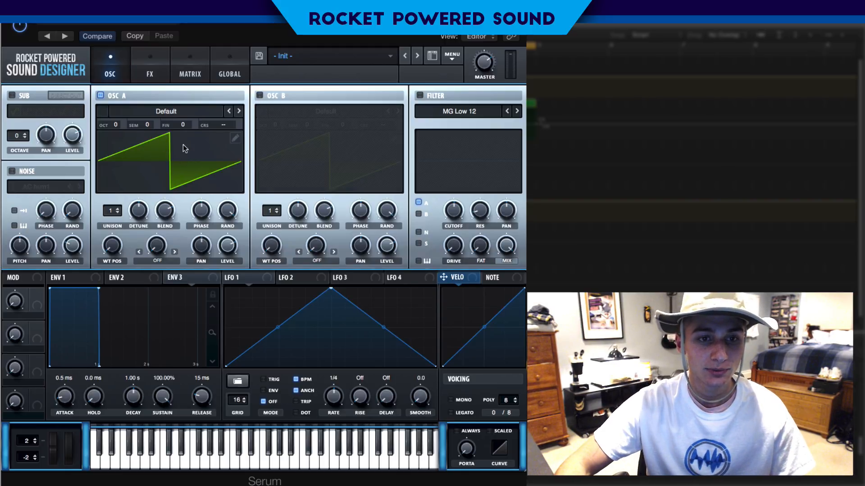
{"action": "left_click", "coordinate": [203, 158]}
{"action": "left_click", "coordinate": [187, 156]}
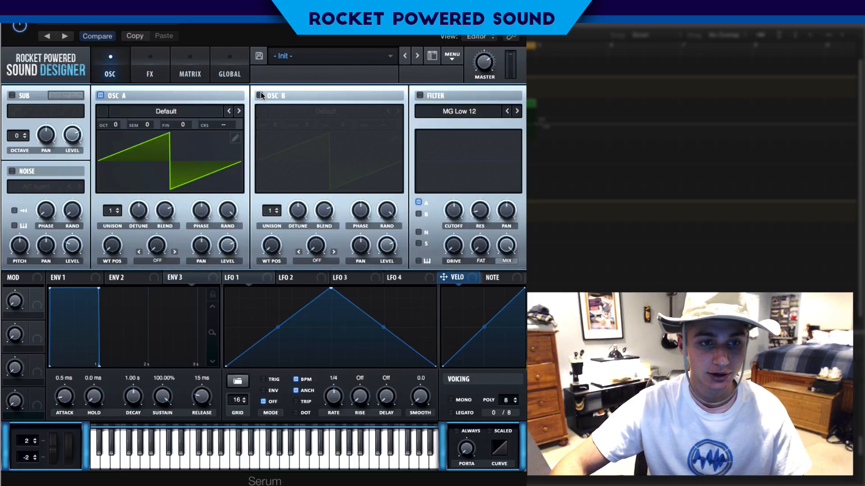
Set oscillator A's octave to -1 and its unison to 16 voices, with detune at 0.25
{"action": "left_click_drag", "start_coordinate": [112, 125], "coordinate": [116, 139]}
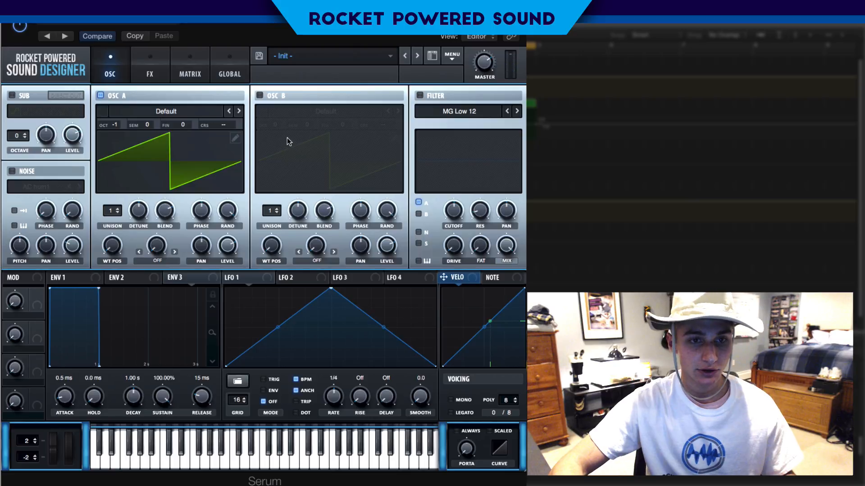
{"action": "left_click_drag", "start_coordinate": [112, 210], "coordinate": [137, 64]}
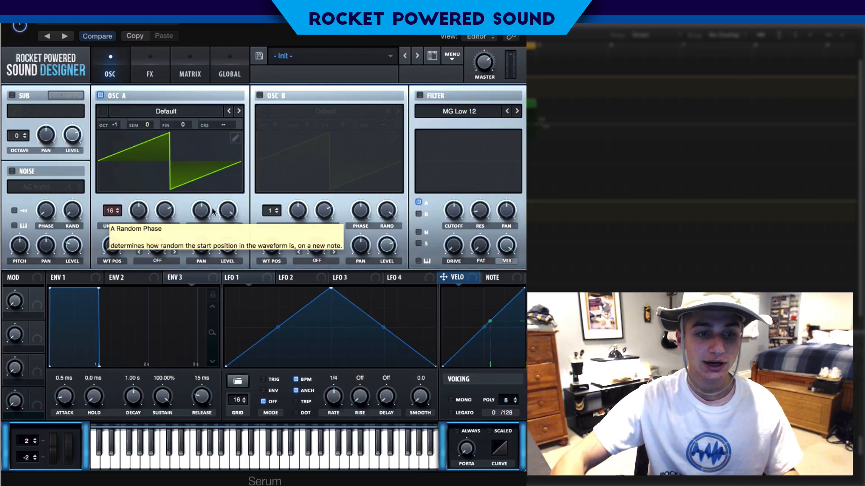
{"action": "left_click", "coordinate": [140, 209]}
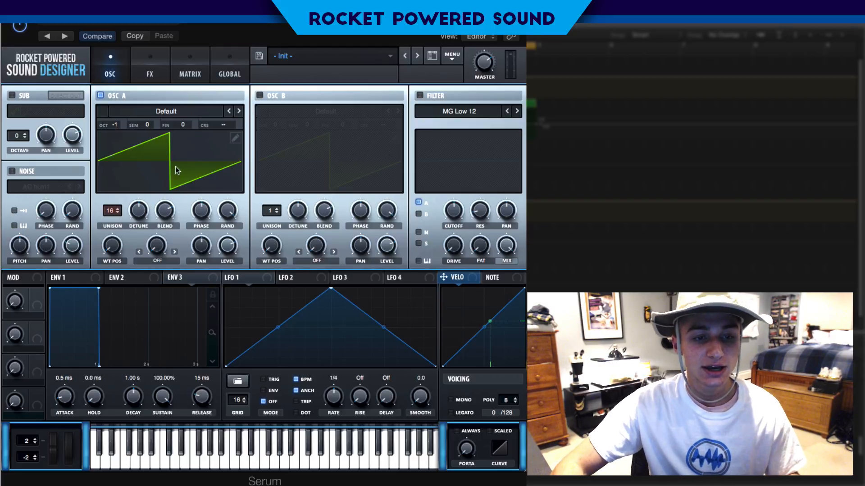
{"action": "left_click", "coordinate": [137, 210]}
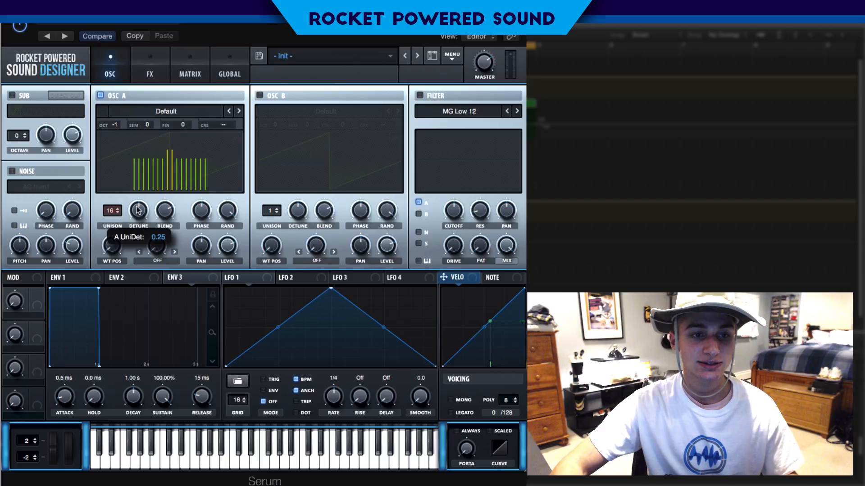
Enable oscillator B on the Default wavetable and set its unison to 8 voices
{"action": "left_click", "coordinate": [259, 96]}
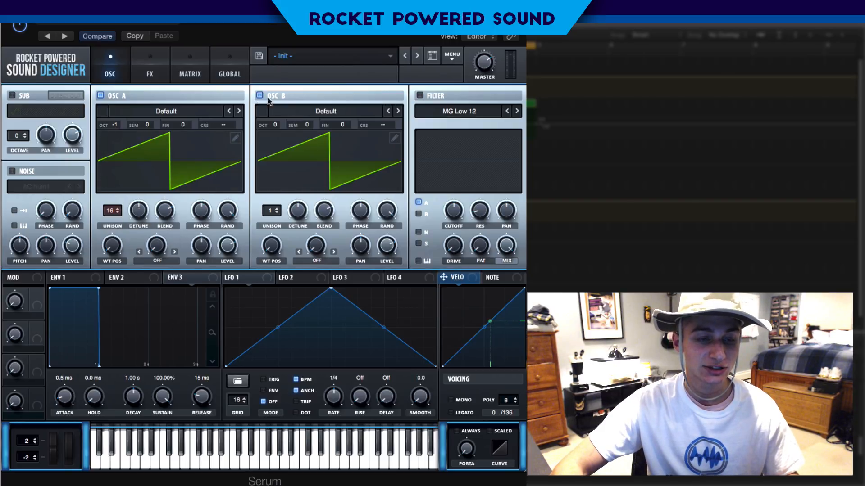
{"action": "left_click", "coordinate": [333, 110]}
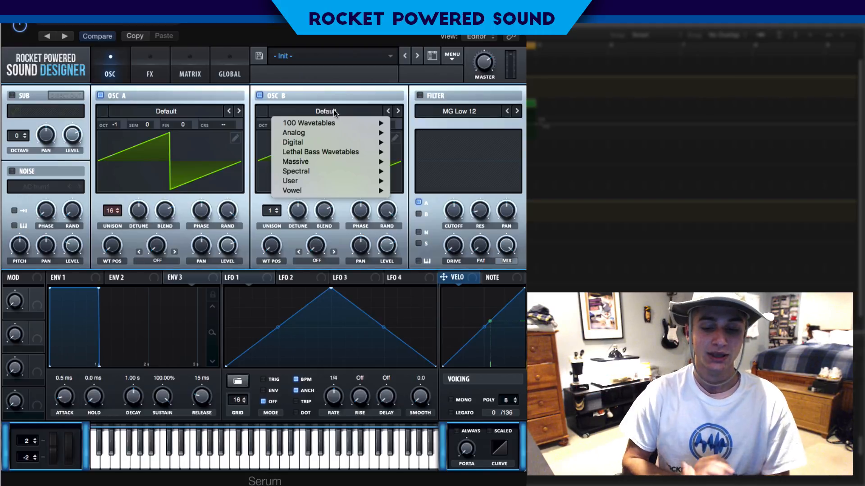
{"action": "left_click", "coordinate": [333, 109]}
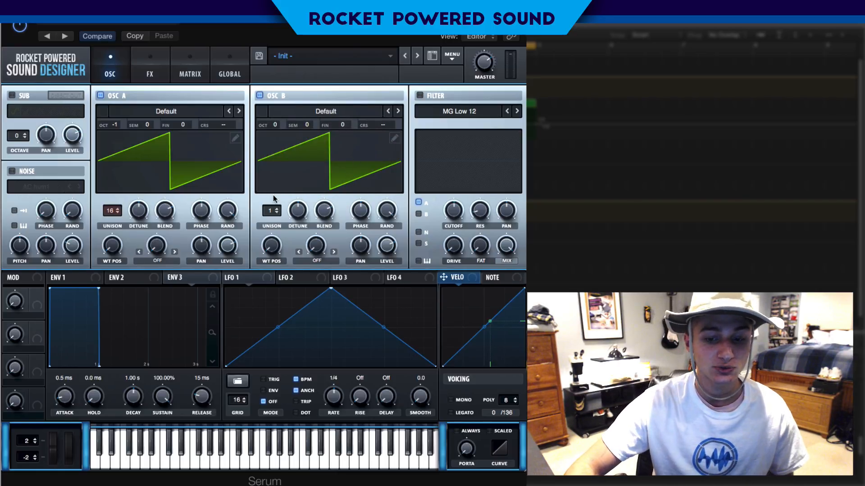
{"action": "left_click_drag", "start_coordinate": [267, 212], "coordinate": [277, 147]}
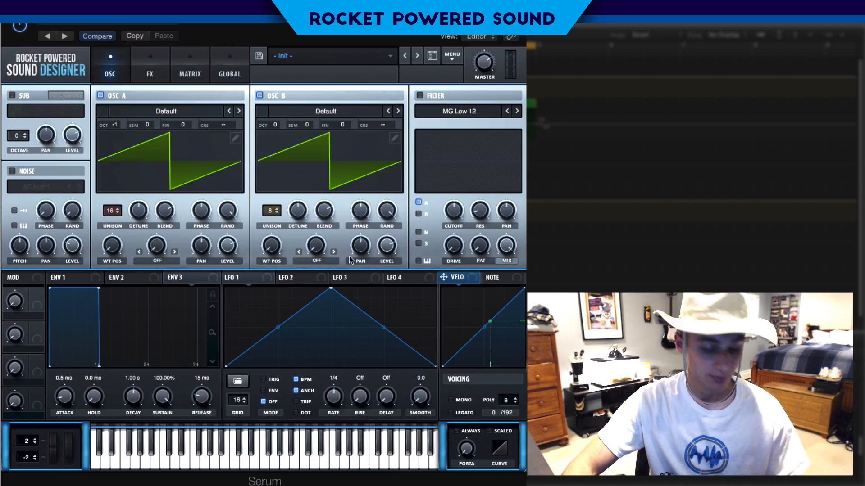
Lower oscillator B's unison detune slightly, auditioning it alone with oscillator A temporarily switched off
{"action": "mouse_move", "coordinate": [298, 214]}
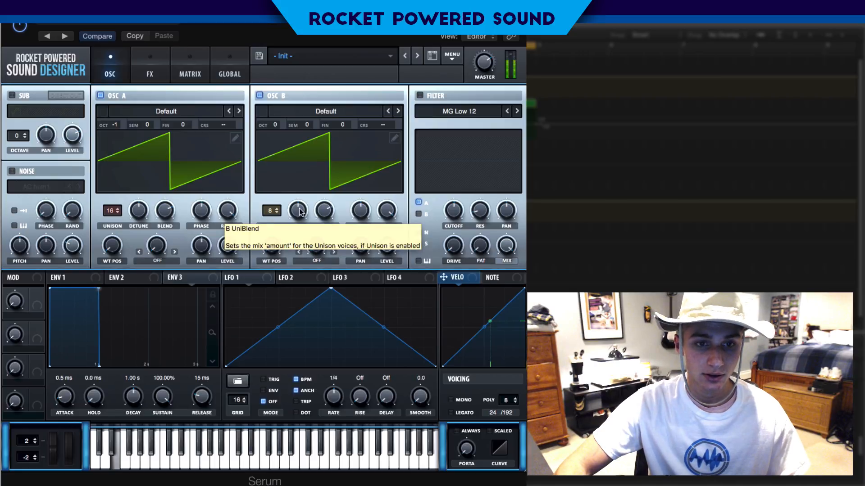
{"action": "left_click_drag", "start_coordinate": [297, 214], "coordinate": [290, 218]}
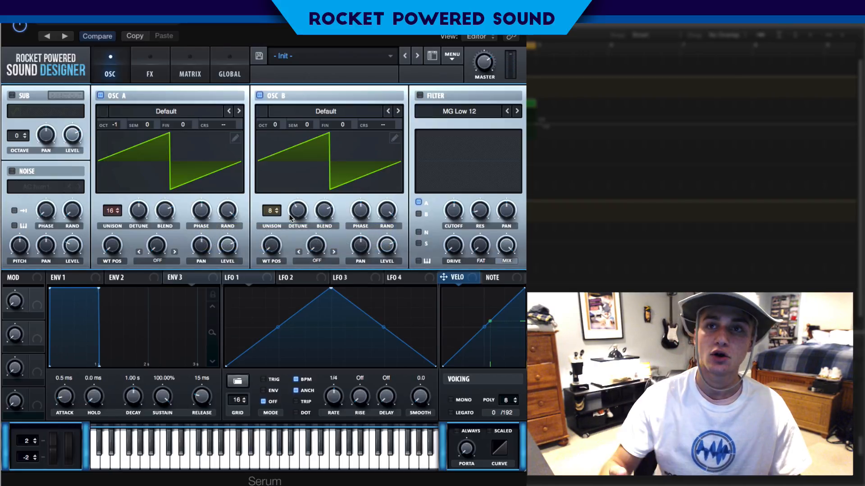
{"action": "left_click", "coordinate": [108, 96]}
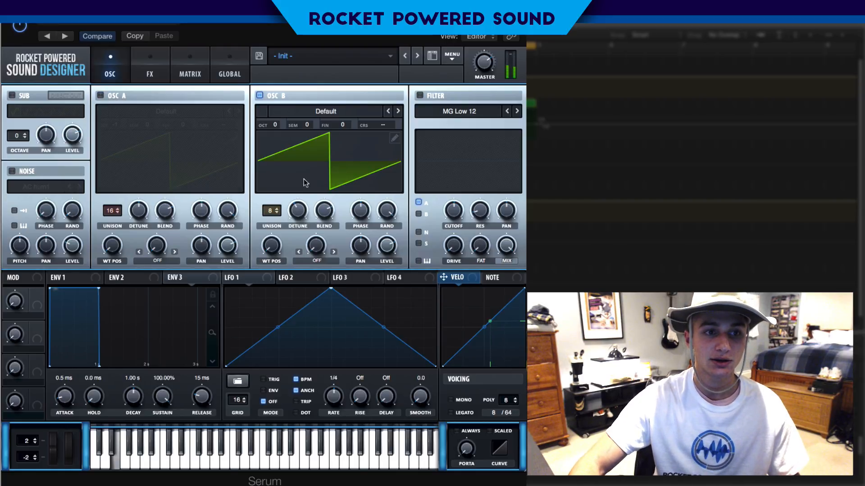
{"action": "left_click_drag", "start_coordinate": [297, 211], "coordinate": [296, 210]}
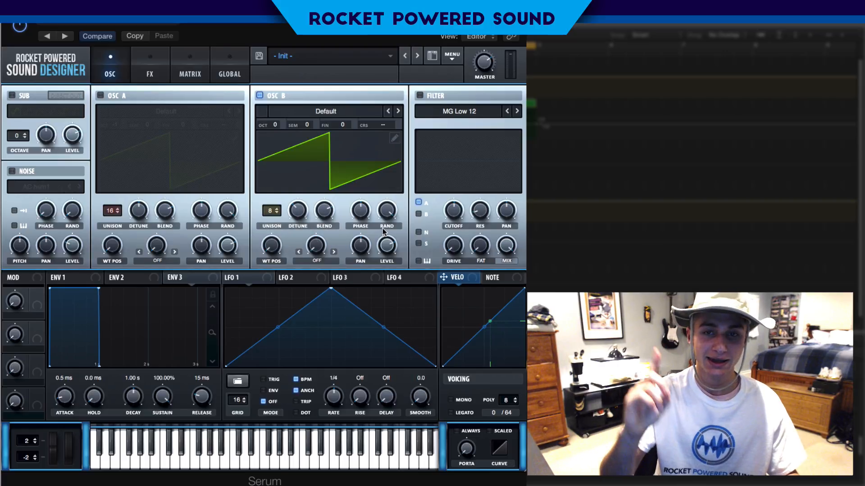
{"action": "left_click", "coordinate": [100, 95]}
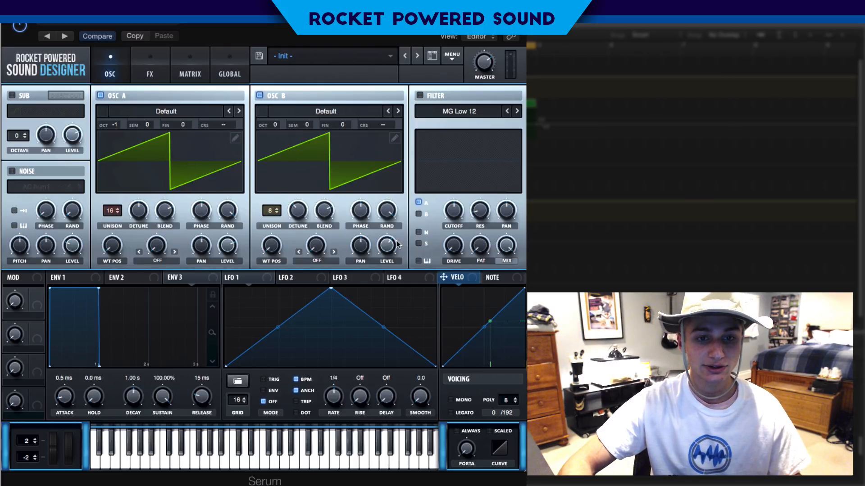
Enable the noise oscillator with the AC hum1 sample and set its level to about 22%
{"action": "mouse_move", "coordinate": [395, 246]}
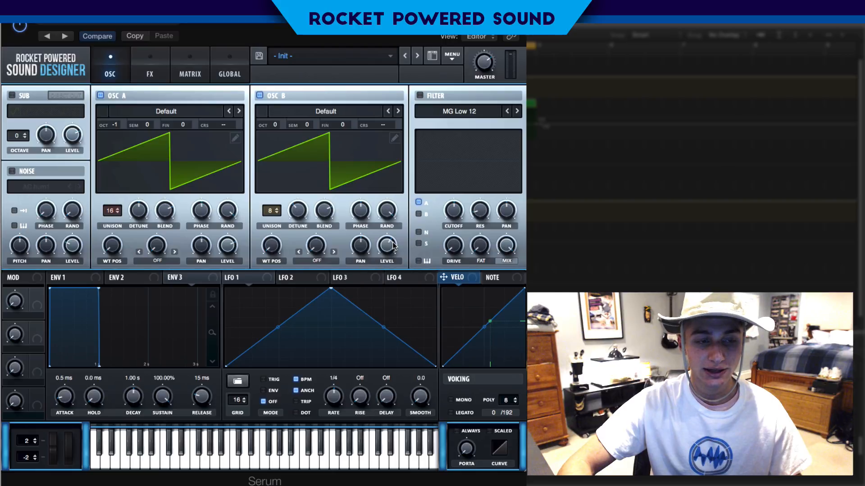
{"action": "left_click", "coordinate": [21, 172]}
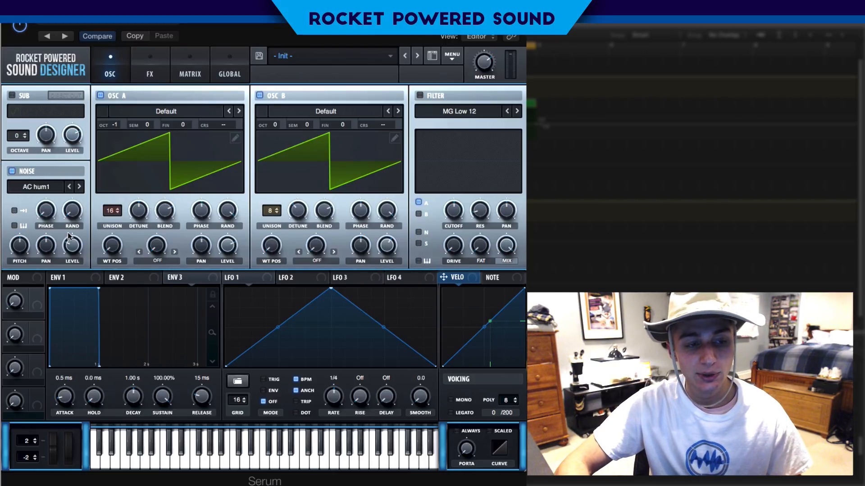
{"action": "mouse_move", "coordinate": [75, 258]}
{"action": "left_click_drag", "start_coordinate": [75, 258], "coordinate": [77, 254]}
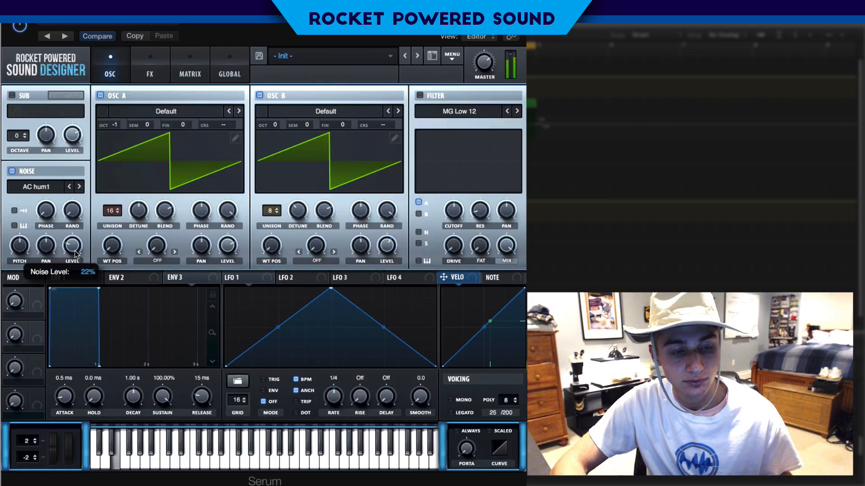
{"action": "mouse_move", "coordinate": [75, 252]}
{"action": "left_mouse_down"}
{"action": "mouse_move", "coordinate": [77, 241]}
{"action": "mouse_move", "coordinate": [65, 252]}
{"action": "left_mouse_up"}
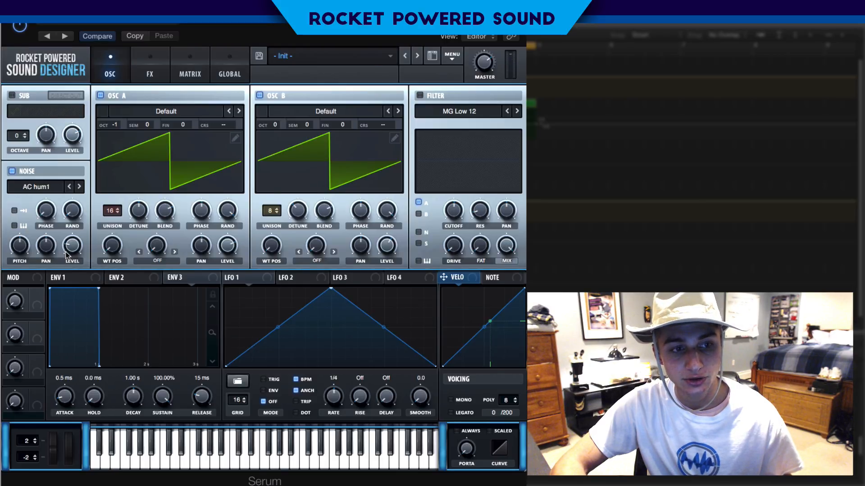
Add the Tube distortion effect and set its filter to process the signal before the distortion
{"action": "left_click", "coordinate": [155, 75]}
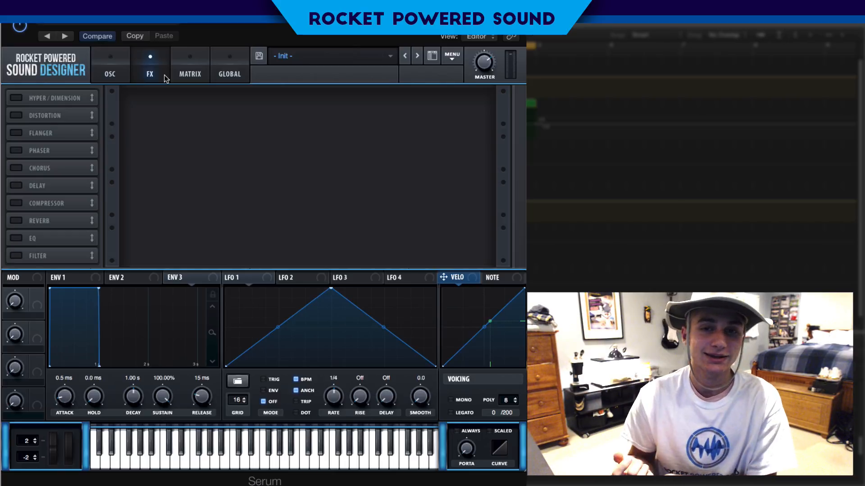
{"action": "left_click", "coordinate": [16, 116]}
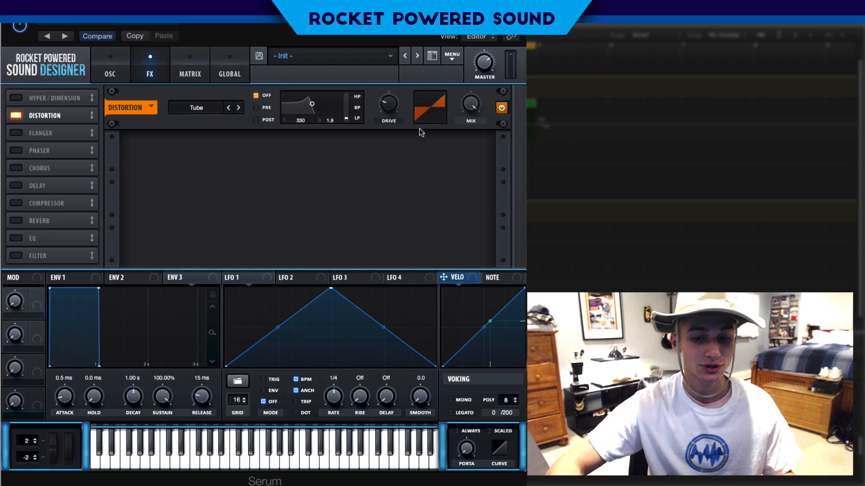
{"action": "left_click", "coordinate": [261, 108]}
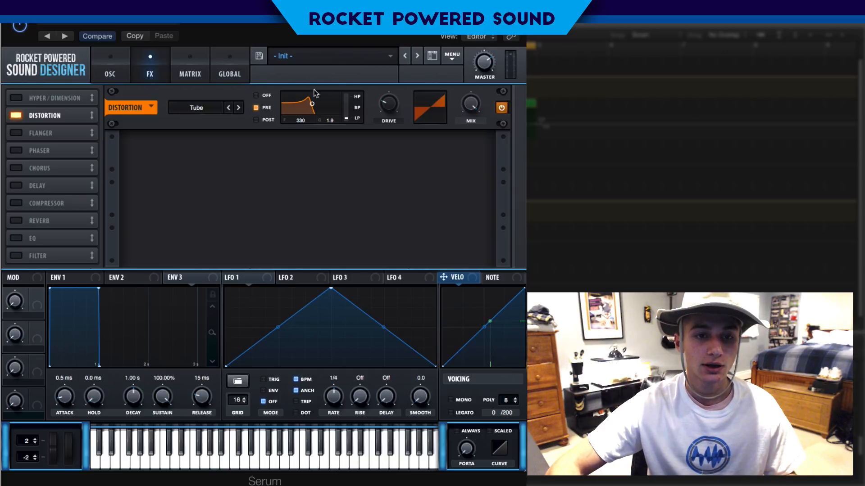
Shape the distortion's filter as a band-pass at about 49%, with frequency 391 and resonance 0.5
{"action": "left_click_drag", "start_coordinate": [347, 118], "coordinate": [360, 76]}
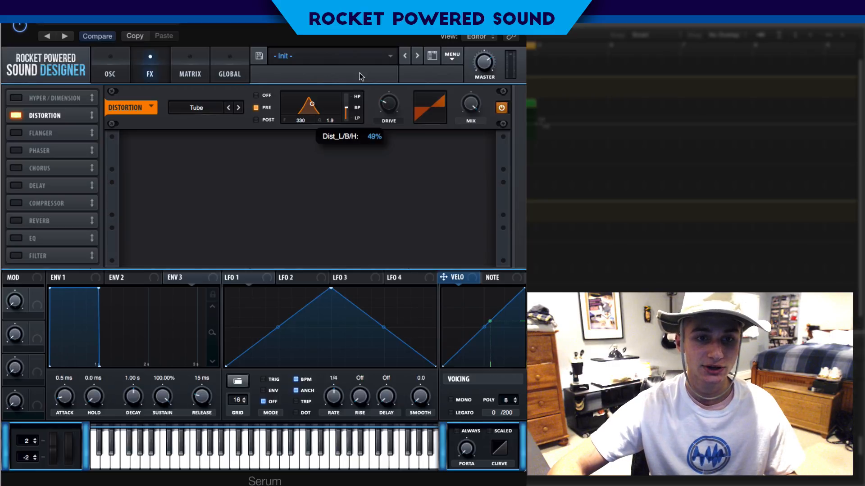
{"action": "mouse_move", "coordinate": [354, 114]}
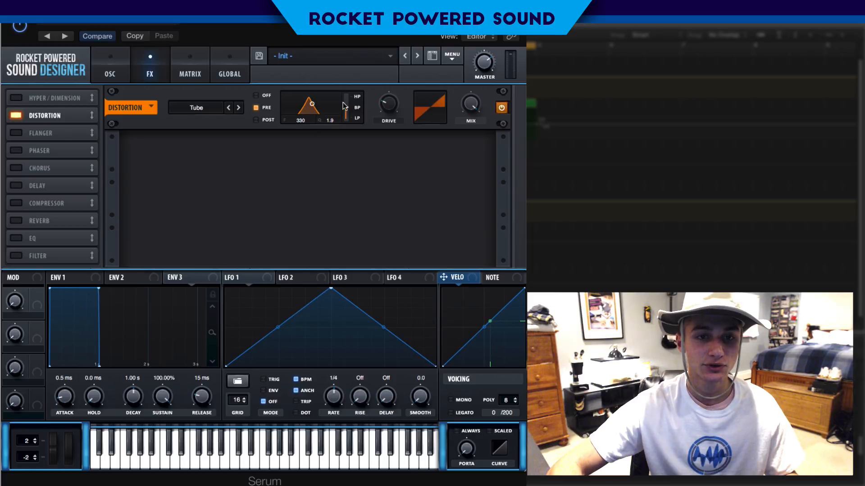
{"action": "left_click_drag", "start_coordinate": [348, 112], "coordinate": [366, 121]}
{"action": "mouse_move", "coordinate": [312, 104]}
{"action": "left_mouse_down"}
{"action": "mouse_move", "coordinate": [311, 113]}
{"action": "mouse_move", "coordinate": [334, 111]}
{"action": "mouse_move", "coordinate": [303, 108]}
{"action": "mouse_move", "coordinate": [314, 109]}
{"action": "left_mouse_up"}
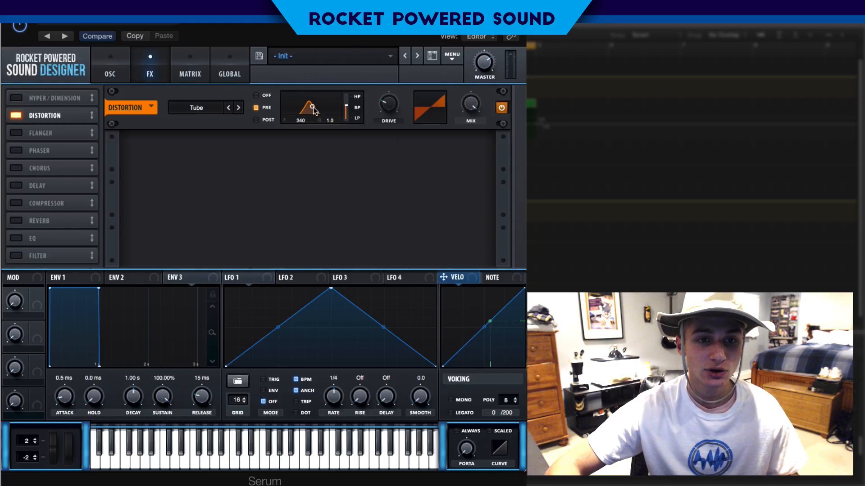
{"action": "left_click_drag", "start_coordinate": [313, 108], "coordinate": [315, 109]}
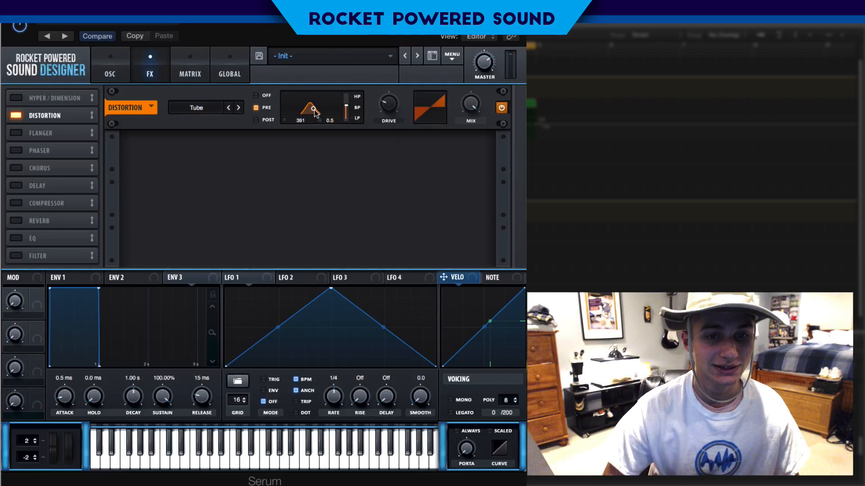
Raise the distortion's drive heavily and reduce its mix, bypassing the effect to compare the sound
{"action": "left_click_drag", "start_coordinate": [389, 104], "coordinate": [388, 72]}
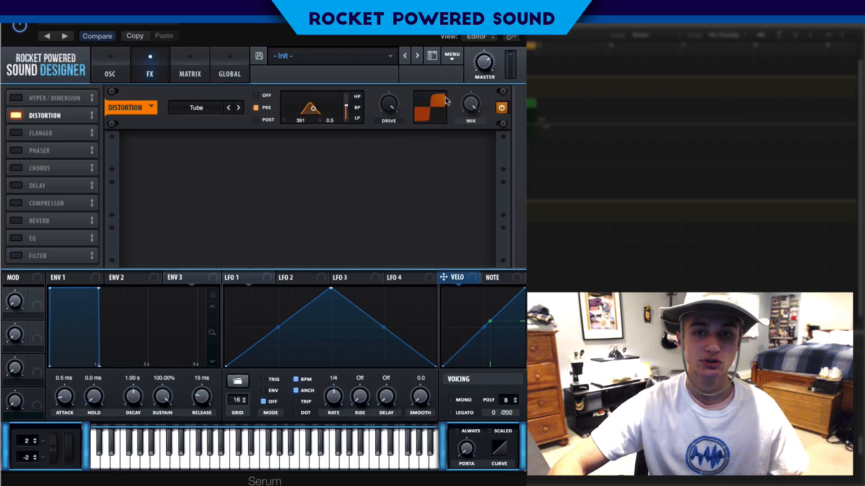
{"action": "left_click_drag", "start_coordinate": [471, 104], "coordinate": [453, 173]}
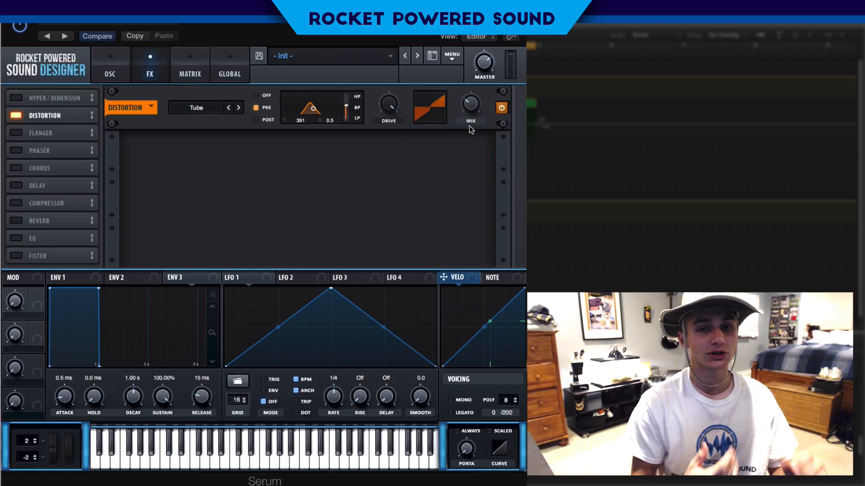
{"action": "left_click", "coordinate": [18, 114]}
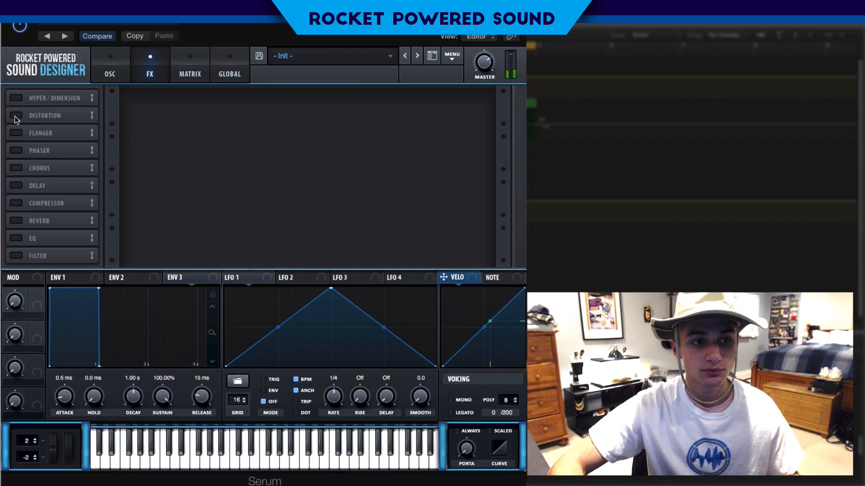
Re-enable the distortion, add an EQ and place it directly after the distortion, moving Hyper/Dimension further down the effects chain
{"action": "left_click", "coordinate": [16, 116]}
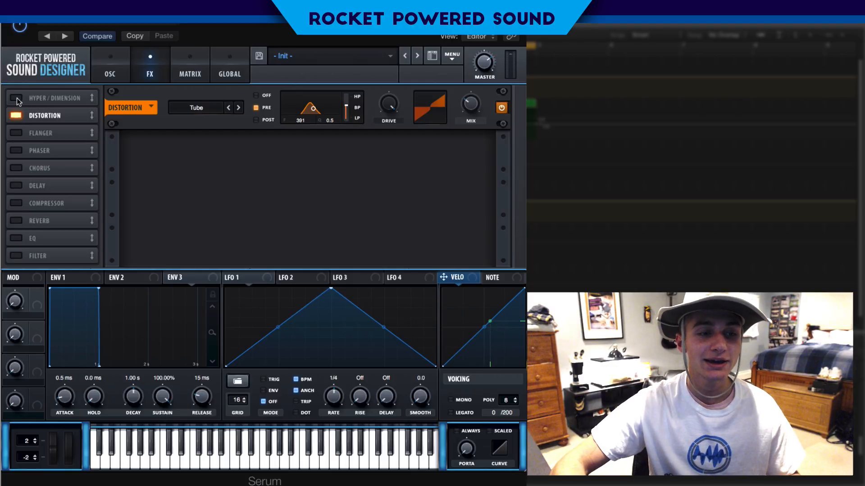
{"action": "left_click", "coordinate": [16, 203]}
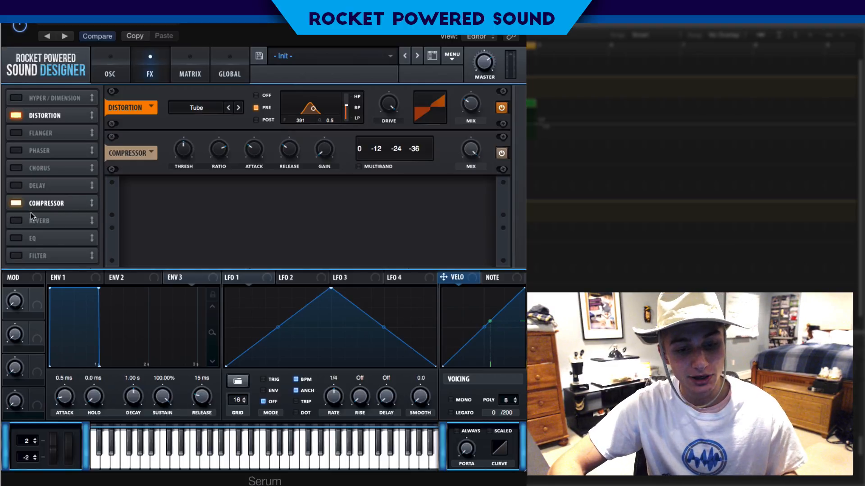
{"action": "left_click", "coordinate": [16, 203]}
{"action": "left_click", "coordinate": [16, 238]}
{"action": "left_click_drag", "start_coordinate": [28, 240], "coordinate": [61, 131]}
{"action": "left_click_drag", "start_coordinate": [63, 98], "coordinate": [61, 235]}
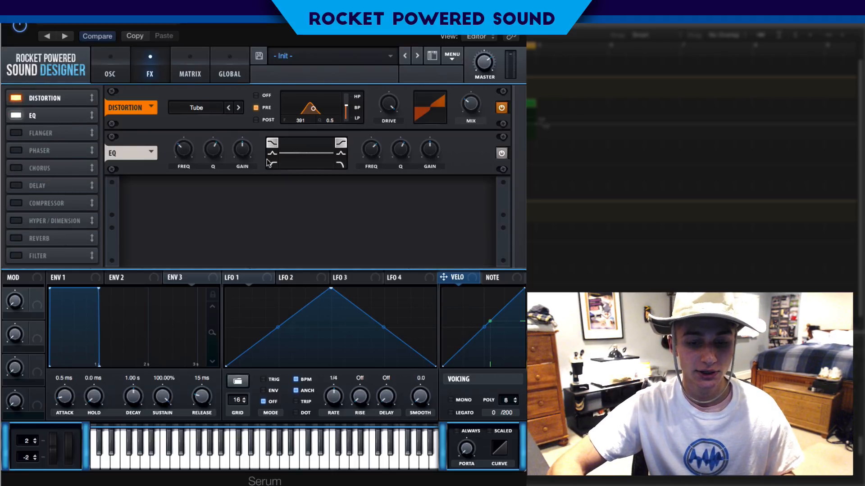
Set the EQ's high band to a low-pass, raise its cutoff frequency and lower its Q to flatten the resonance
{"action": "left_click", "coordinate": [343, 165]}
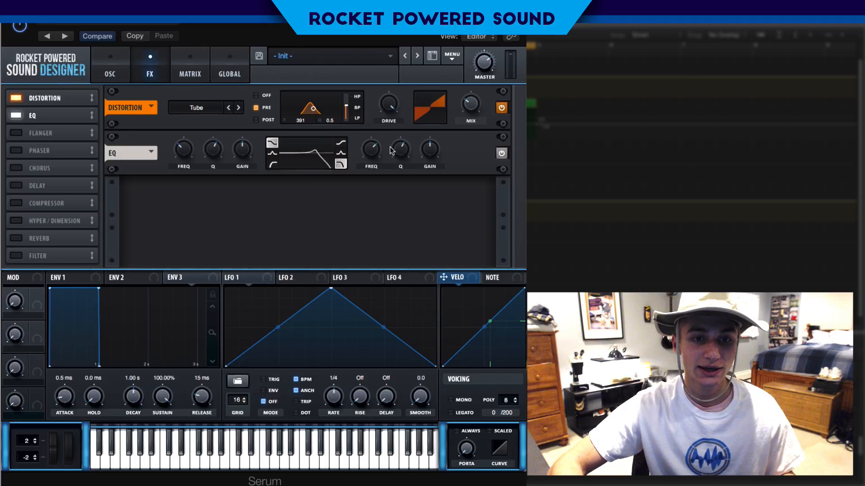
{"action": "left_click_drag", "start_coordinate": [377, 152], "coordinate": [384, 137]}
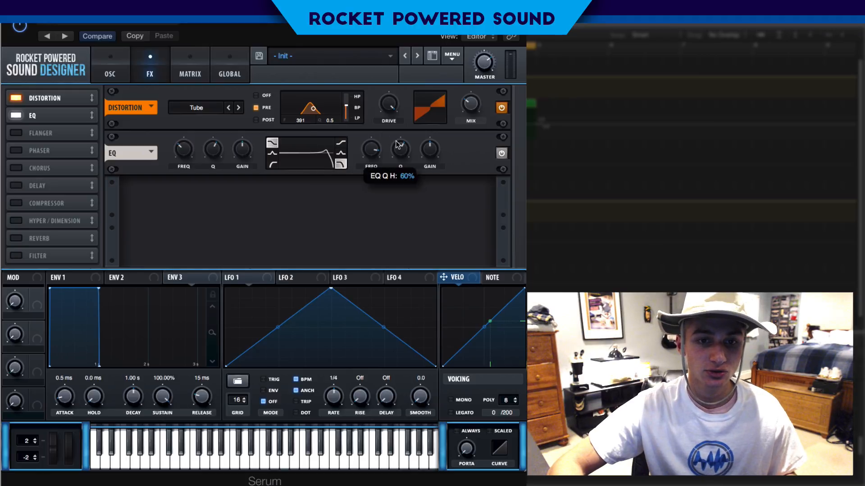
{"action": "left_click_drag", "start_coordinate": [398, 144], "coordinate": [394, 156]}
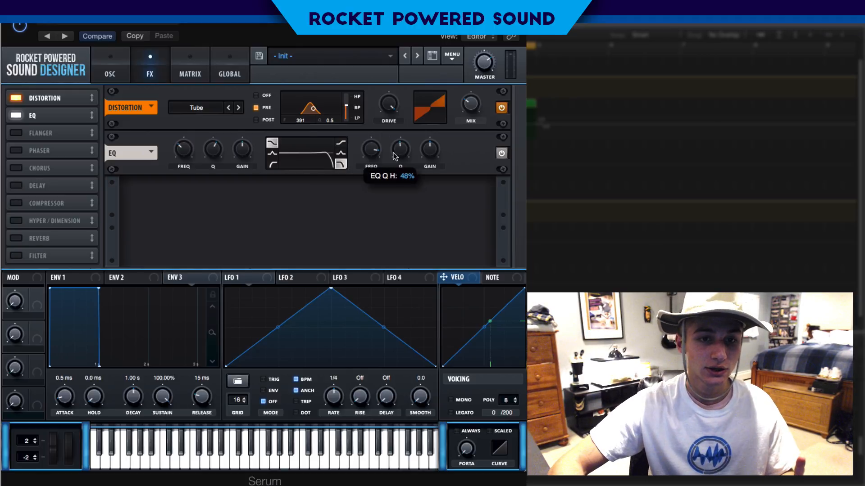
{"action": "left_click_drag", "start_coordinate": [392, 154], "coordinate": [388, 158]}
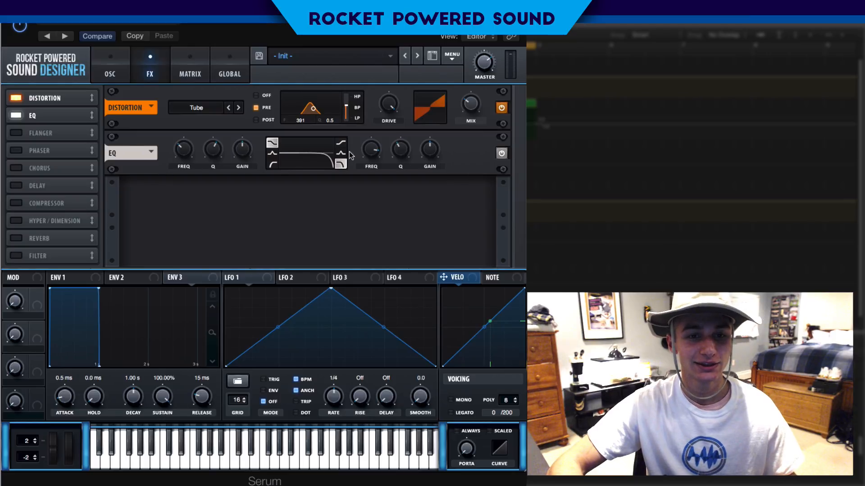
Add a chorus directly after the EQ with its mix fully up, and compare the sound with the chorus bypassed
{"action": "left_click", "coordinate": [17, 168]}
{"action": "left_click_drag", "start_coordinate": [74, 168], "coordinate": [70, 124]}
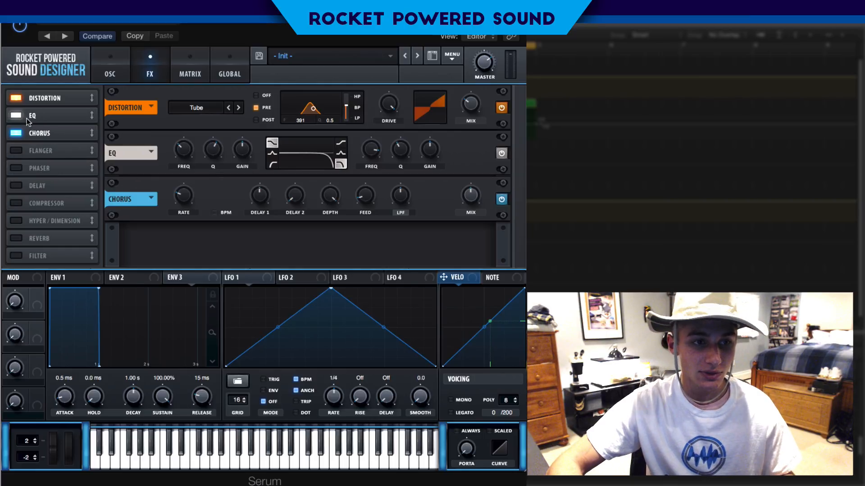
{"action": "left_click", "coordinate": [20, 128]}
{"action": "left_click", "coordinate": [20, 129]}
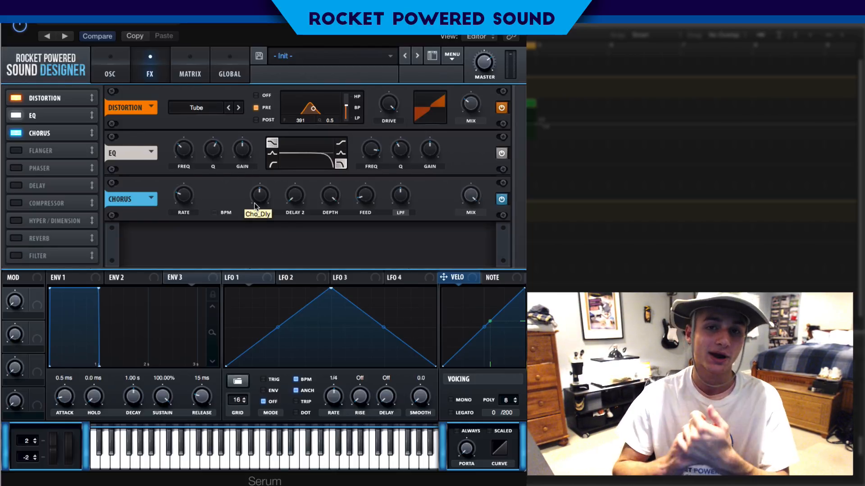
Open the chorus's low-pass filter fully and set its rate to about 0.14 Hz
{"action": "left_click", "coordinate": [401, 214]}
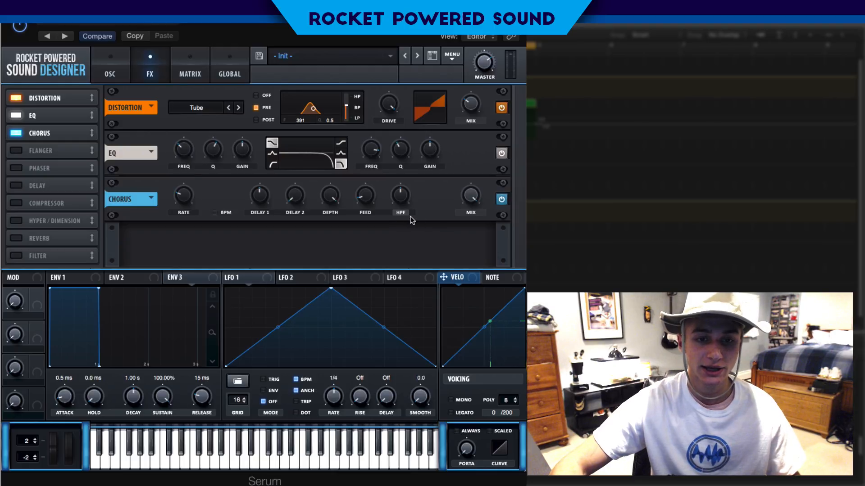
{"action": "left_click_drag", "start_coordinate": [406, 205], "coordinate": [425, 162]}
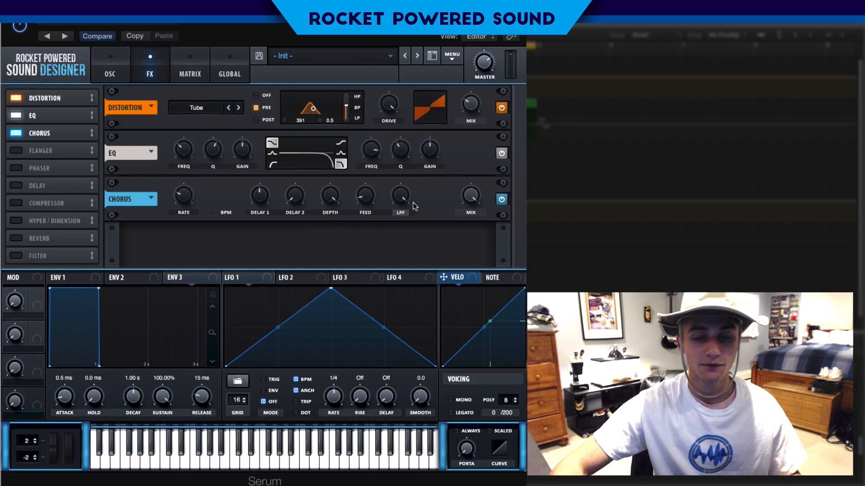
{"action": "mouse_move", "coordinate": [183, 195]}
{"action": "left_mouse_down"}
{"action": "mouse_move", "coordinate": [200, 124]}
{"action": "mouse_move", "coordinate": [189, 198]}
{"action": "left_mouse_up"}
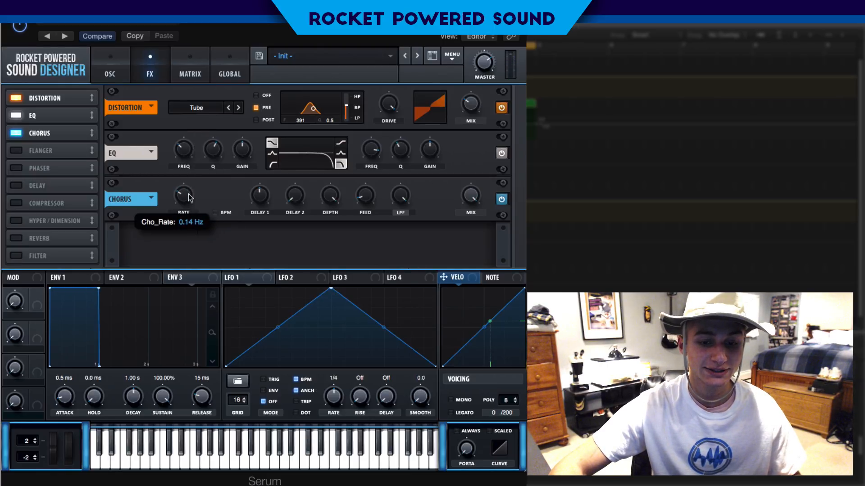
Lower the chorus's delay 1, raise its delay 2, and reduce its depth and feedback
{"action": "left_click_drag", "start_coordinate": [260, 206], "coordinate": [271, 226]}
{"action": "left_click_drag", "start_coordinate": [293, 199], "coordinate": [314, 132]}
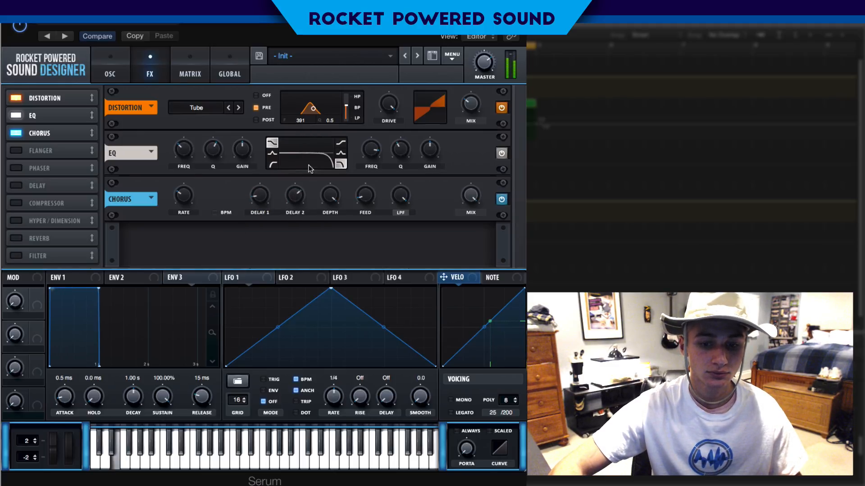
{"action": "left_click_drag", "start_coordinate": [329, 201], "coordinate": [315, 238]}
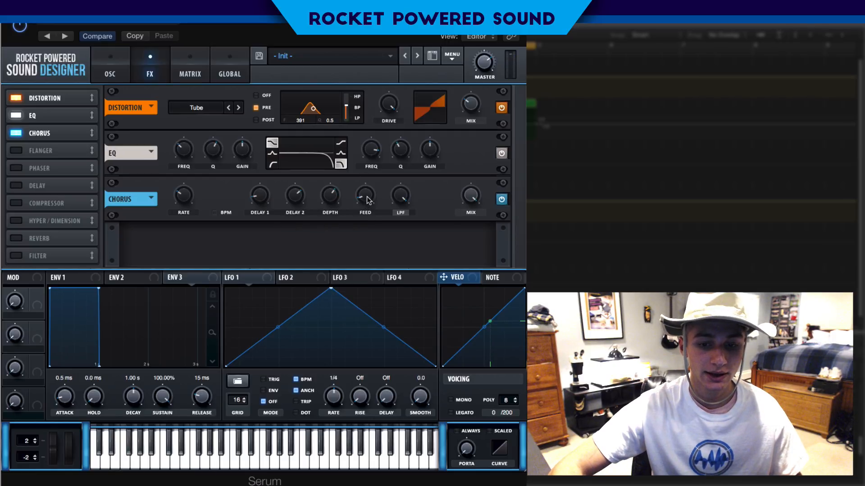
{"action": "left_click_drag", "start_coordinate": [365, 194], "coordinate": [365, 168]}
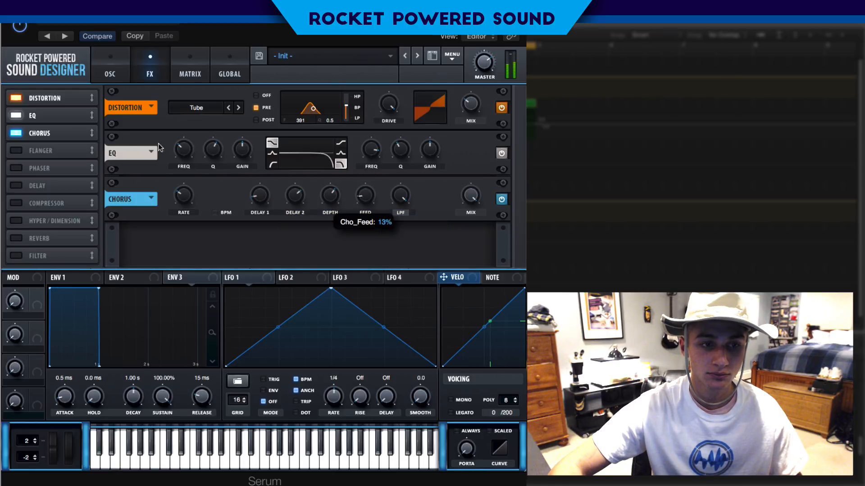
Compare the sound with the chorus bypassed and reduce its mix to well below half
{"action": "left_click", "coordinate": [16, 134]}
{"action": "left_click", "coordinate": [16, 134]}
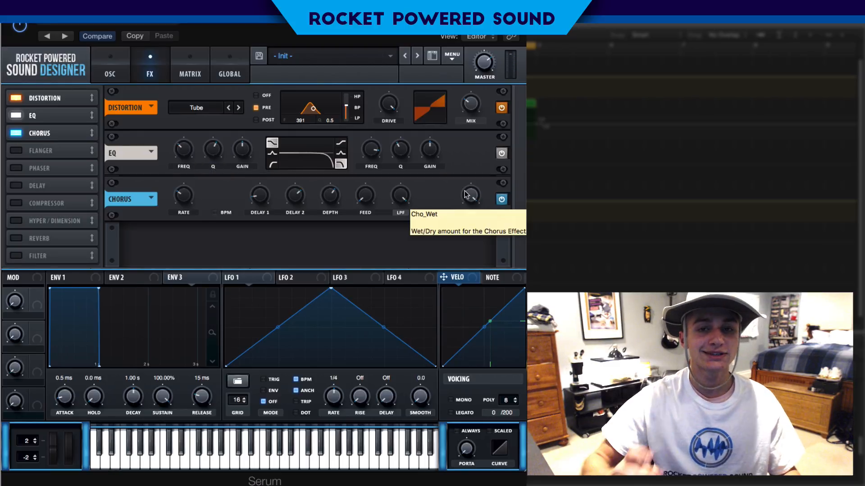
{"action": "left_click_drag", "start_coordinate": [466, 194], "coordinate": [448, 260]}
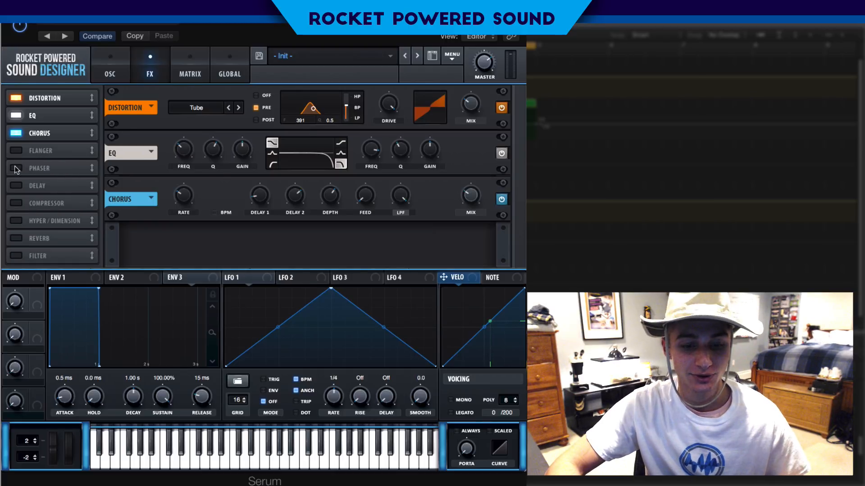
Add a multiband compressor directly after the chorus, raise its gain and lower its high band to about 67%
{"action": "left_click", "coordinate": [16, 203]}
{"action": "left_click_drag", "start_coordinate": [40, 208], "coordinate": [54, 152]}
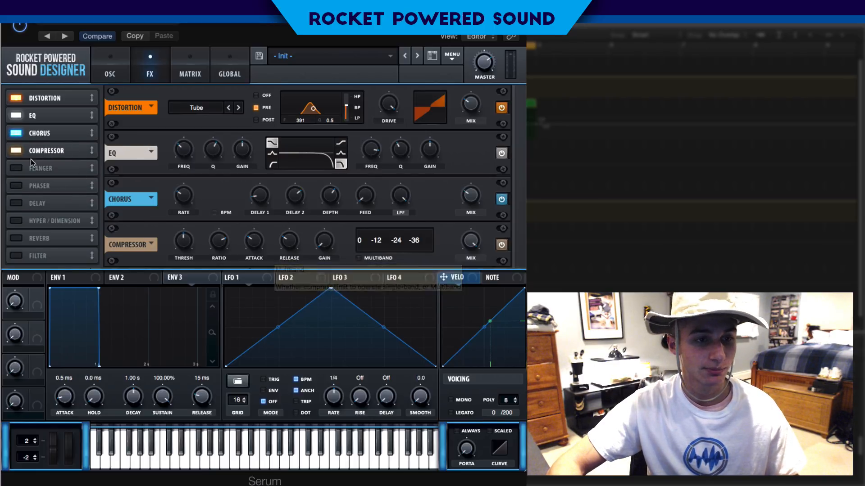
{"action": "left_click", "coordinate": [359, 258]}
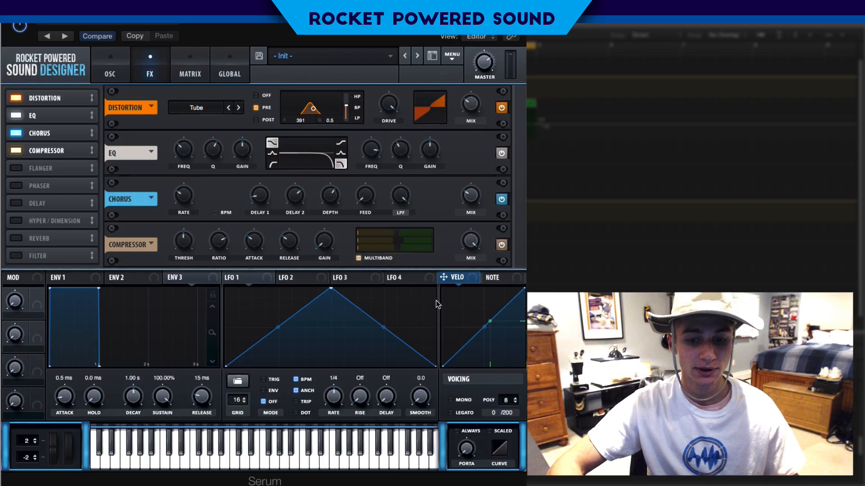
{"action": "key", "text": "space"}
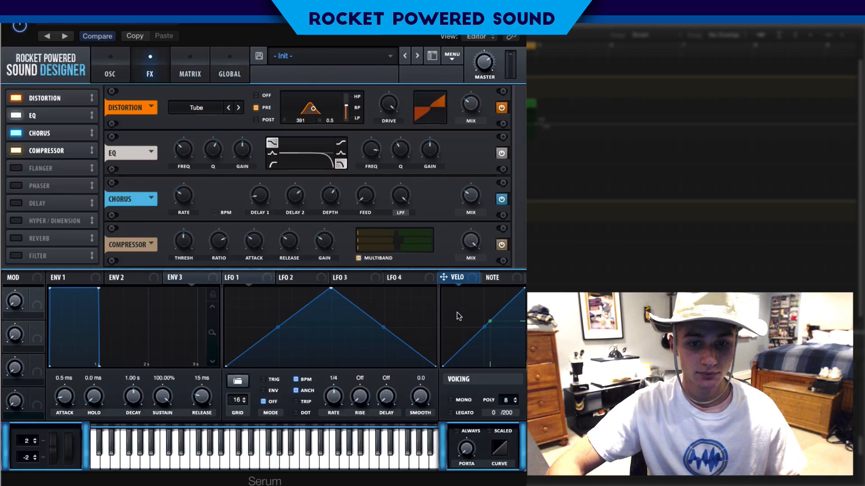
{"action": "left_click_drag", "start_coordinate": [412, 234], "coordinate": [407, 233]}
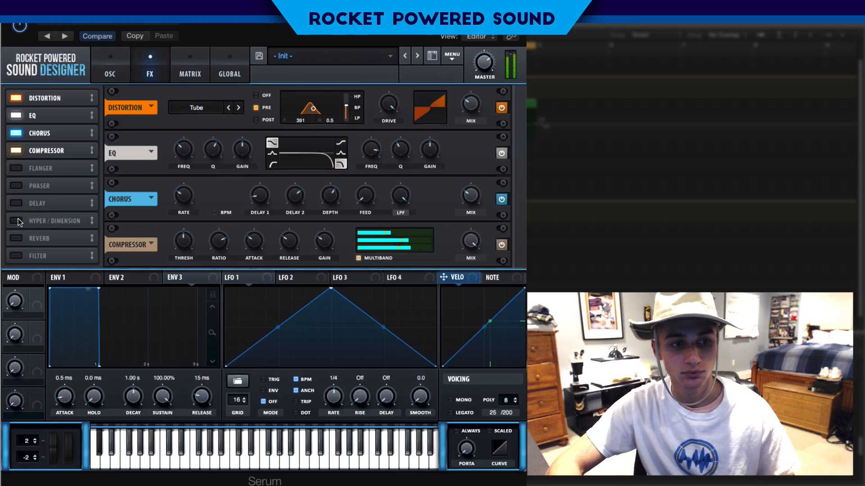
Add the Hyper/Dimension effect directly after the compressor and reduce the Hyper mix
{"action": "left_click", "coordinate": [63, 222]}
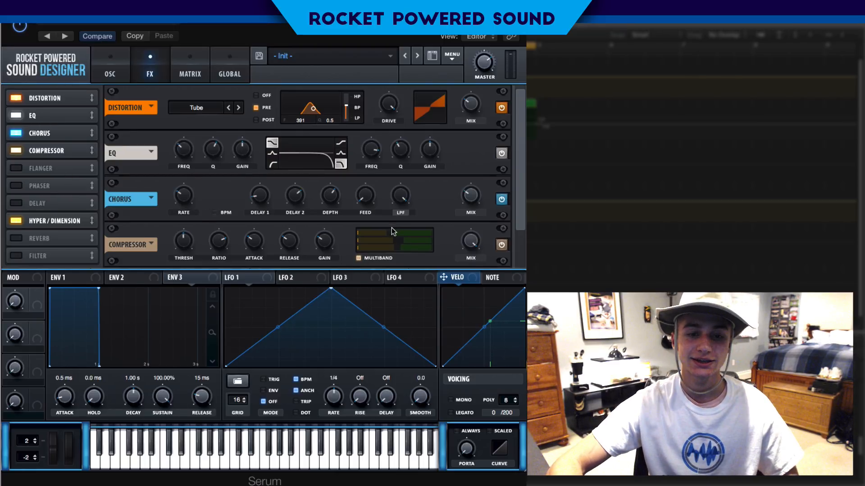
{"action": "mouse_move", "coordinate": [396, 233]}
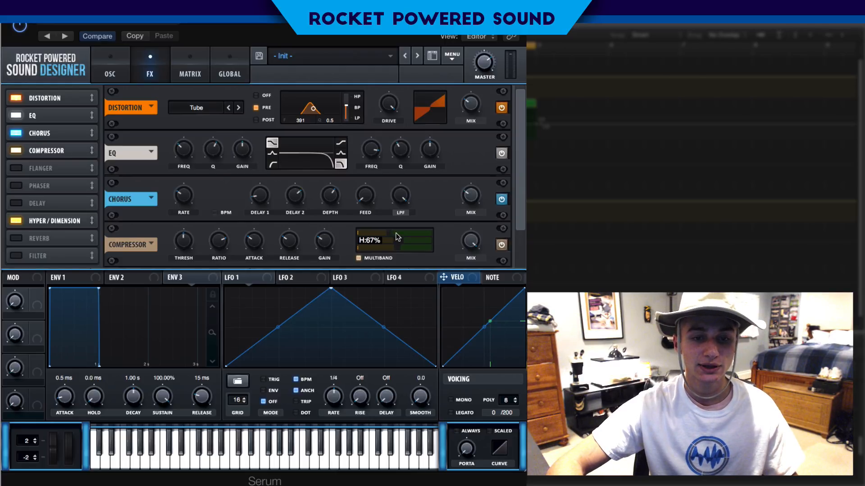
{"action": "left_click_drag", "start_coordinate": [84, 222], "coordinate": [83, 166]}
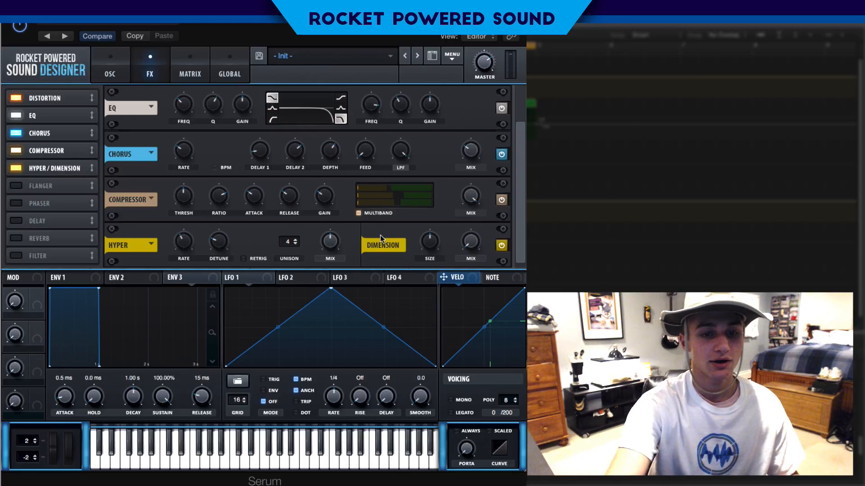
{"action": "left_click_drag", "start_coordinate": [337, 242], "coordinate": [326, 269]}
Audition the Dimension at full size and mix, and settle on minimum size with the mix at about 34%
{"action": "mouse_move", "coordinate": [429, 247]}
{"action": "left_mouse_down"}
{"action": "mouse_move", "coordinate": [416, 292]}
{"action": "mouse_move", "coordinate": [433, 235]}
{"action": "left_mouse_up"}
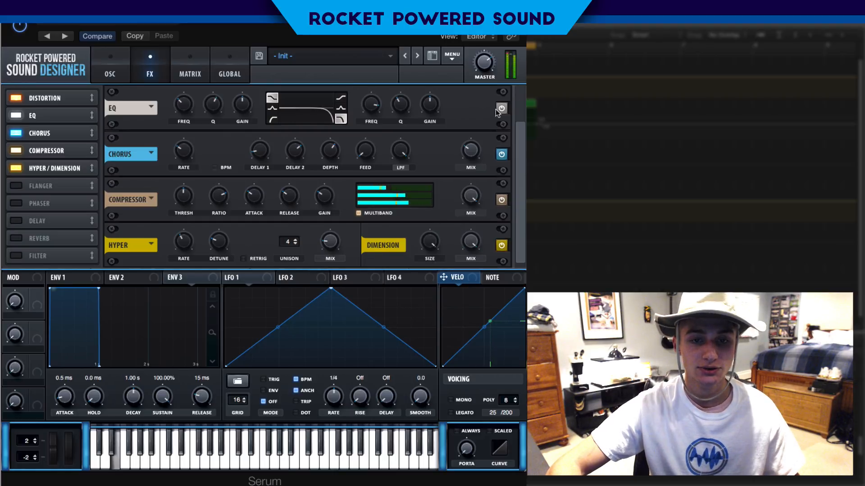
{"action": "left_click_drag", "start_coordinate": [426, 233], "coordinate": [386, 343]}
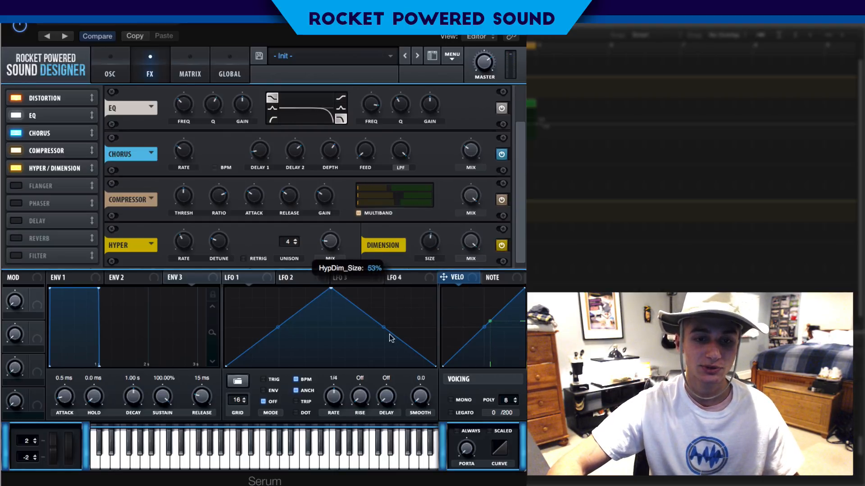
{"action": "left_click_drag", "start_coordinate": [409, 302], "coordinate": [410, 292]}
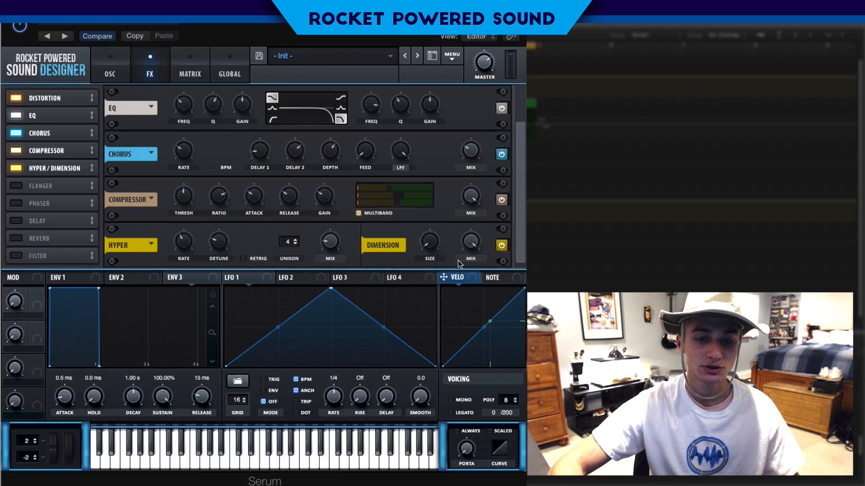
{"action": "left_click_drag", "start_coordinate": [469, 247], "coordinate": [441, 303]}
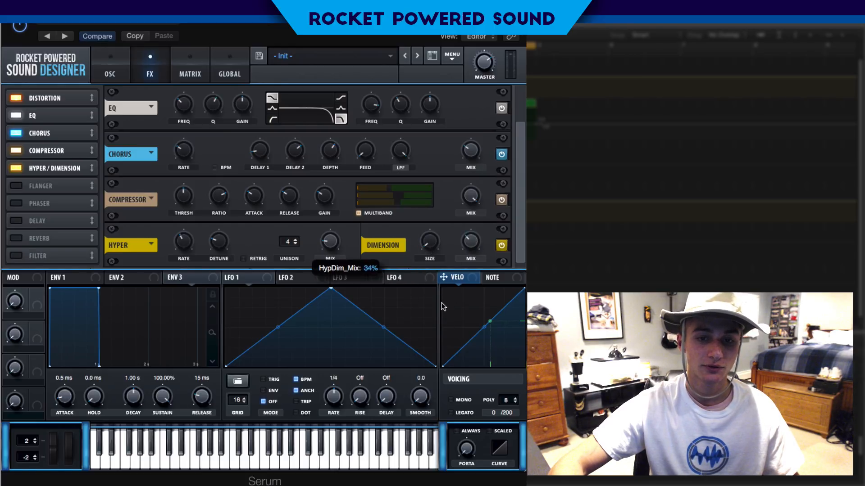
Add a hall reverb at the end of the effects chain
{"action": "left_click", "coordinate": [16, 238]}
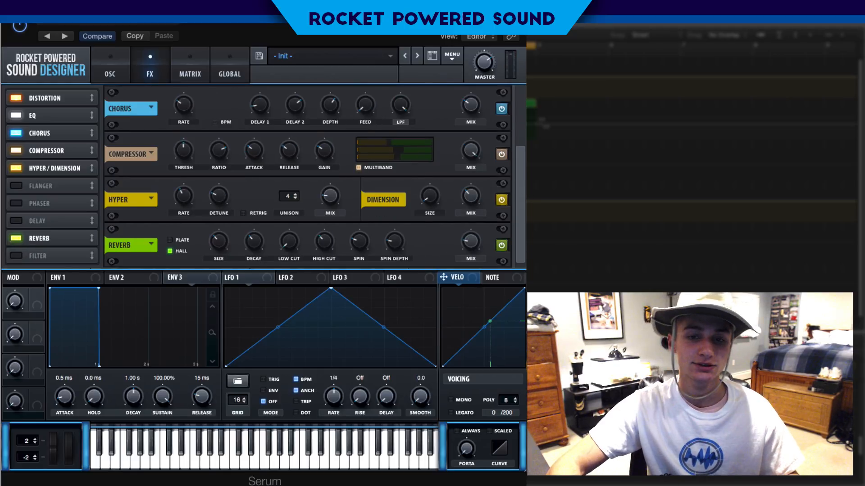
{"action": "left_click", "coordinate": [516, 277]}
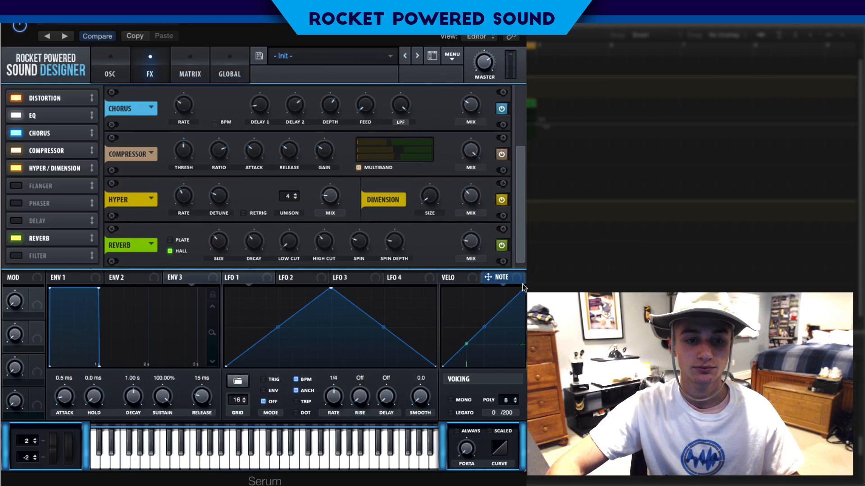
{"action": "left_click_drag", "start_coordinate": [450, 277], "coordinate": [464, 231]}
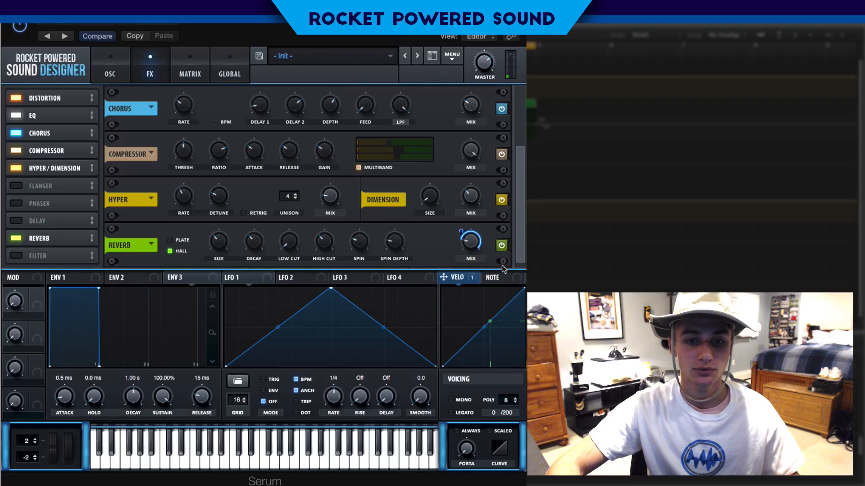
{"action": "right_click", "coordinate": [465, 233]}
{"action": "left_click", "coordinate": [505, 263]}
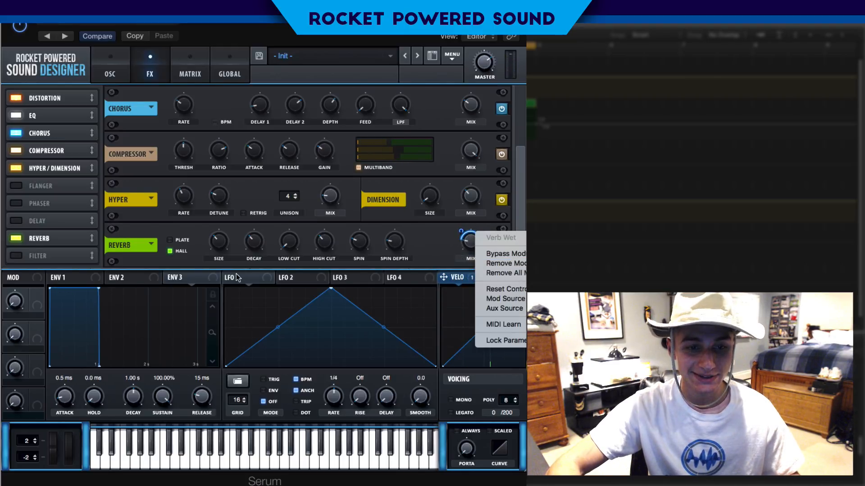
{"action": "right_click", "coordinate": [465, 235]}
{"action": "left_click", "coordinate": [495, 275]}
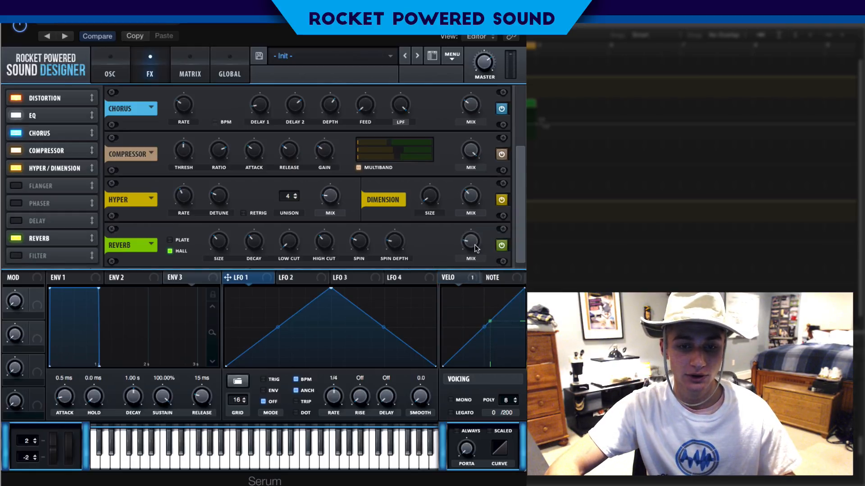
Raise the reverb's mix slightly and return to the oscillator page
{"action": "left_click_drag", "start_coordinate": [473, 231], "coordinate": [479, 228]}
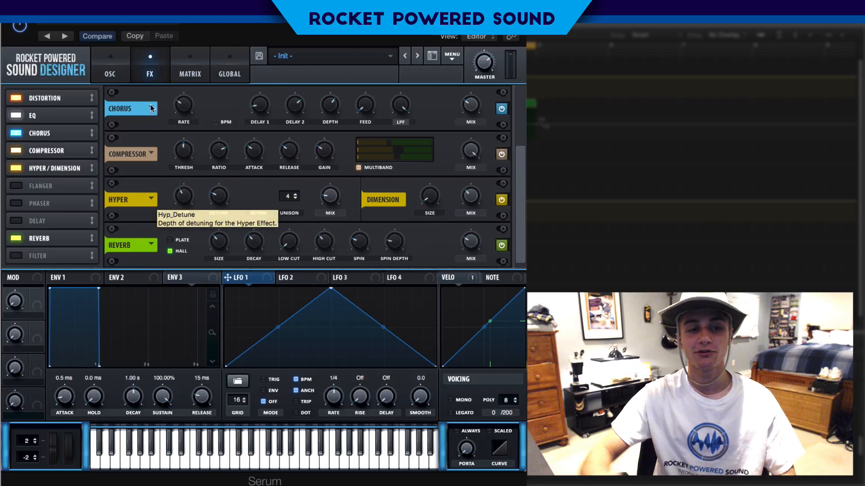
{"action": "left_click", "coordinate": [111, 64]}
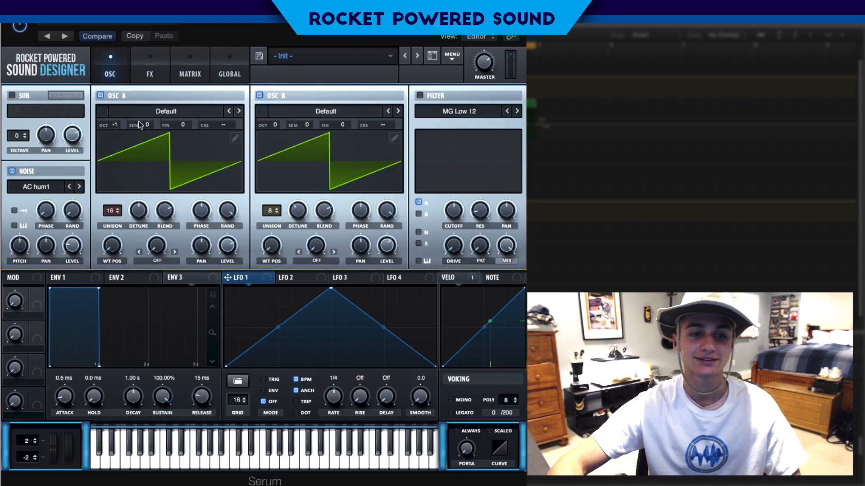